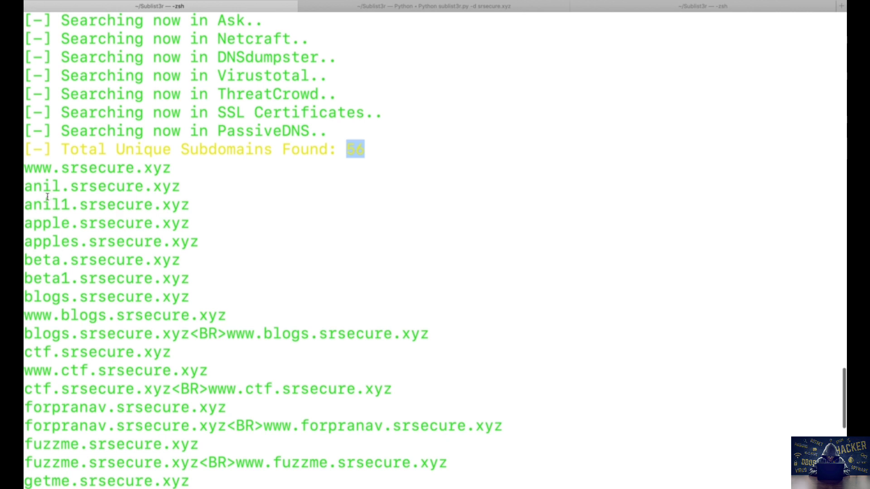
# Step: Highlight the anil, apples and beta srsecure.xyz entries in the subdomain list
pyautogui.click(72, 189)
pyautogui.moveTo(72, 189); pyautogui.dragTo(181, 189)
pyautogui.click(29, 227)
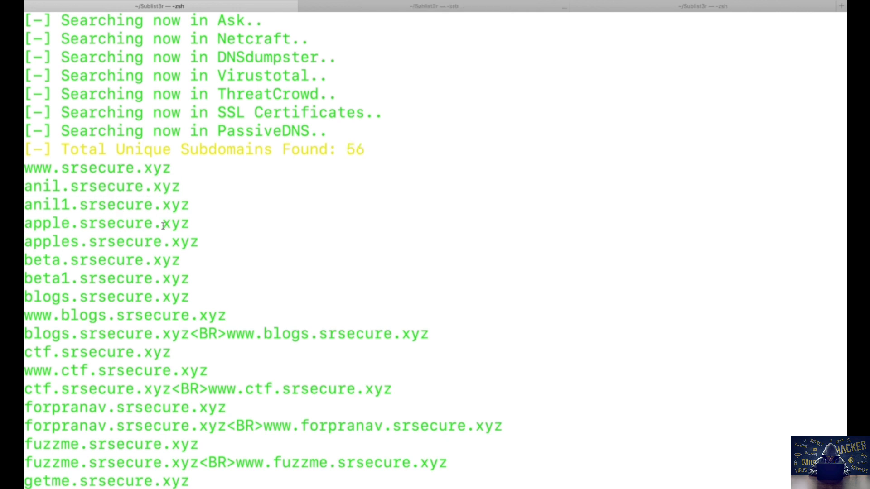
pyautogui.moveTo(203, 237); pyautogui.dragTo(63, 234)
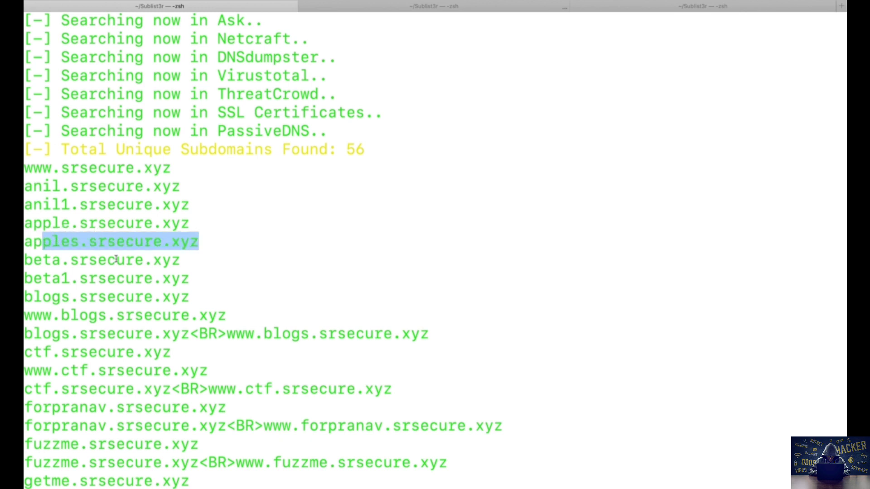
pyautogui.moveTo(193, 262); pyautogui.dragTo(31, 263)
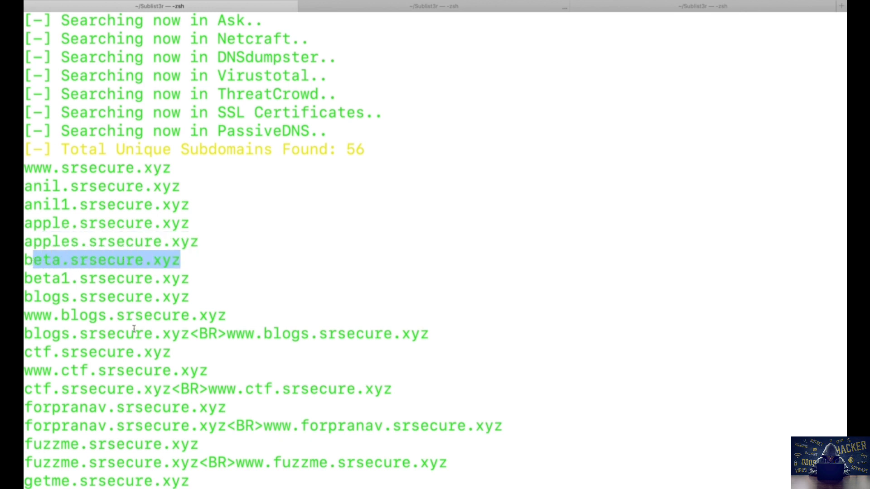
# Step: Scroll down the Sublist3r output and select the two shopify subdomain lines
pyautogui.scroll(-5, 134, 330)
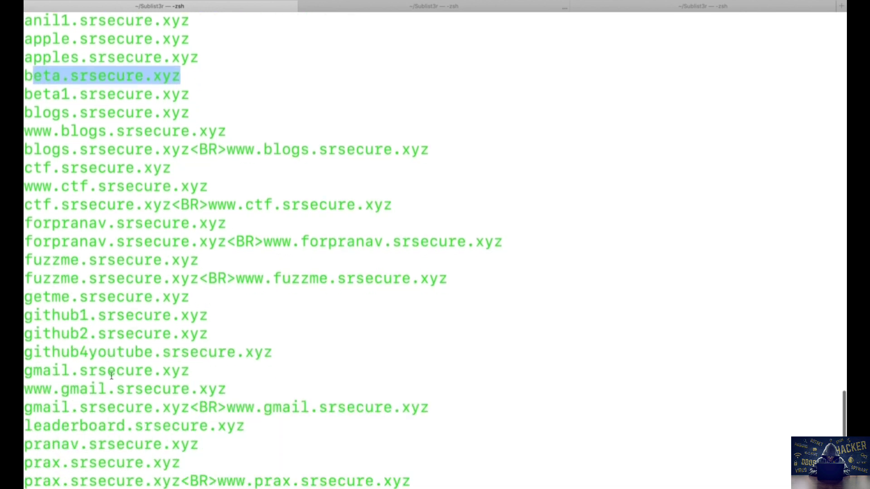
pyautogui.scroll(-4, 117, 405)
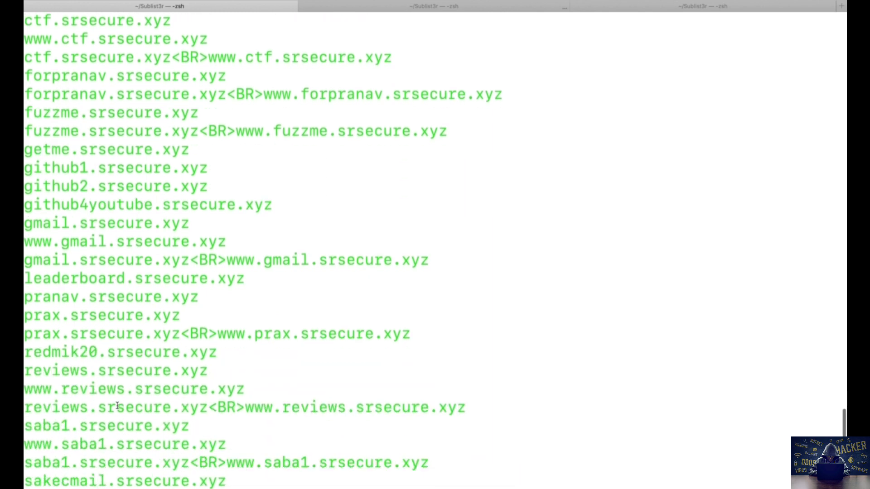
pyautogui.scroll(-3, 117, 405)
pyautogui.scroll(-1, 116, 406)
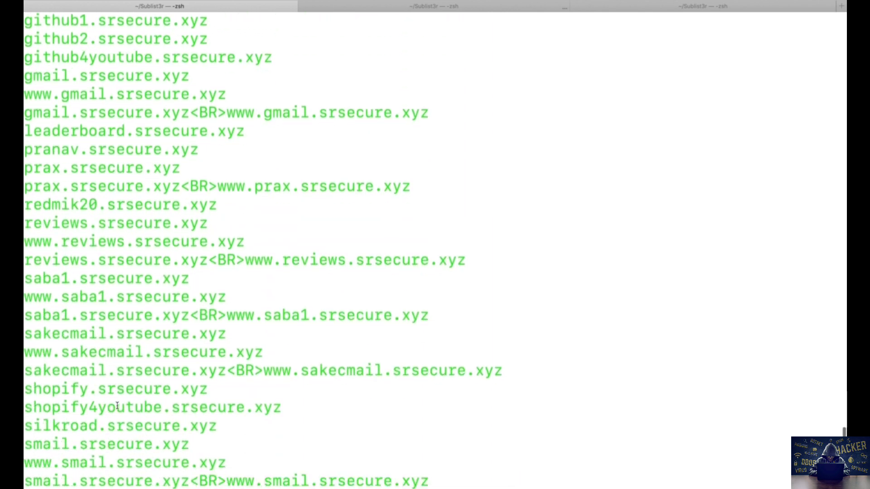
pyautogui.scroll(-2, 117, 406)
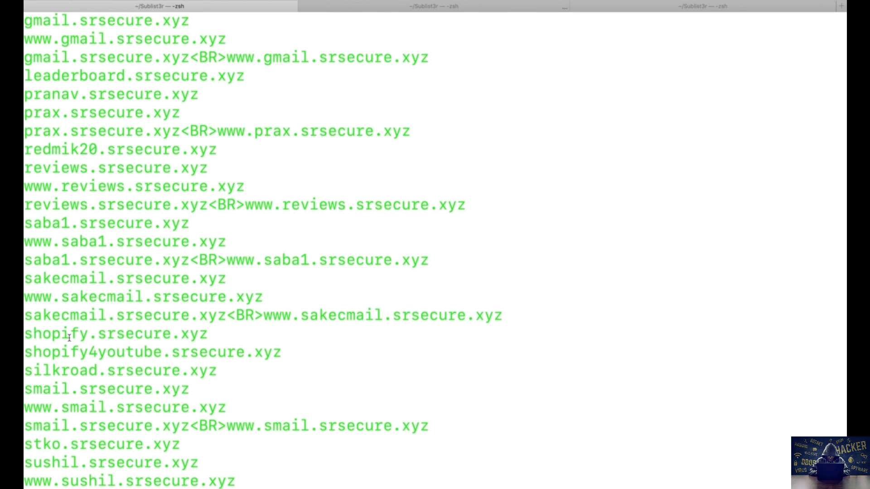
pyautogui.click(257, 350)
pyautogui.moveTo(257, 350); pyautogui.dragTo(26, 335)
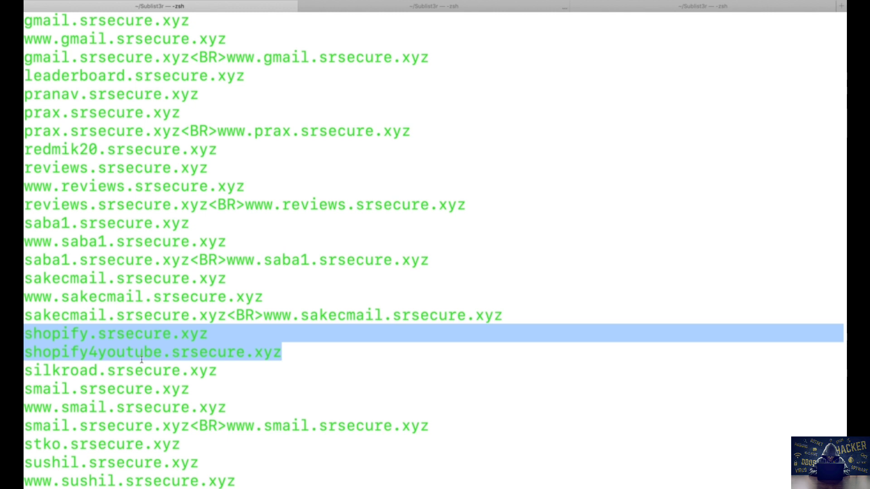
pyautogui.click(226, 336)
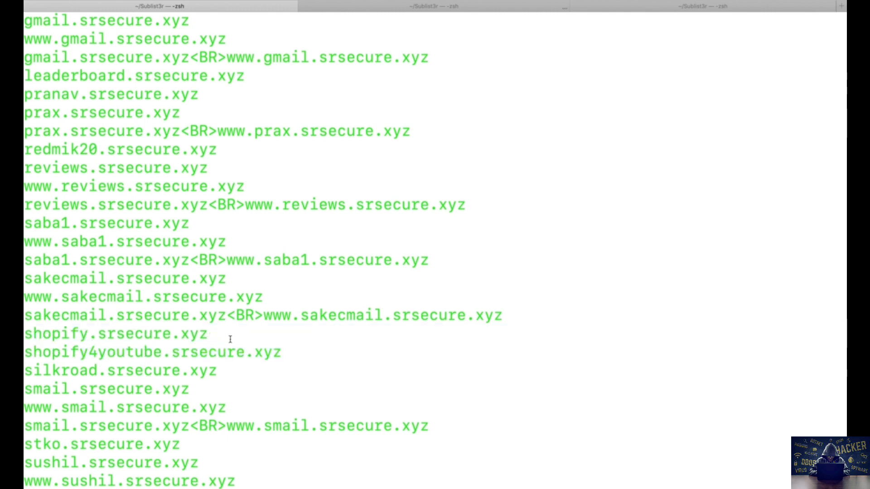
pyautogui.click(283, 354)
# Step: In the other terminal session, select the two shopify subdomain lines again
pyautogui.click(459, 8)
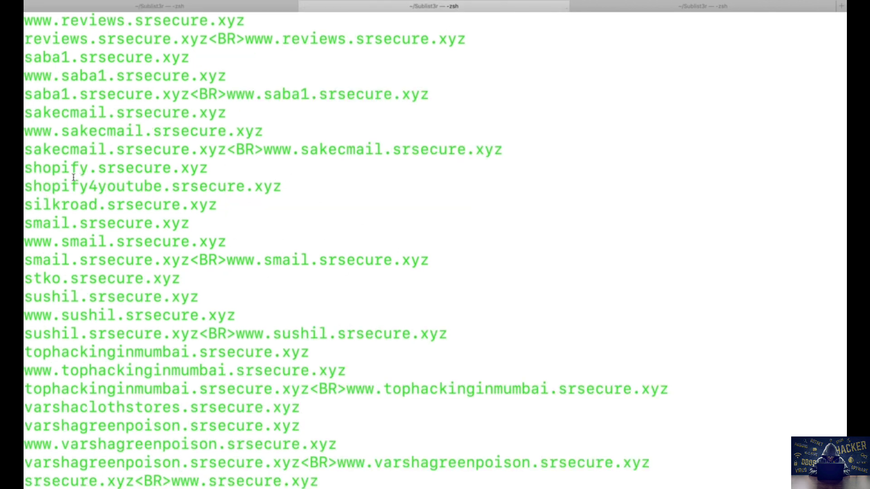
pyautogui.moveTo(313, 180); pyautogui.dragTo(27, 168)
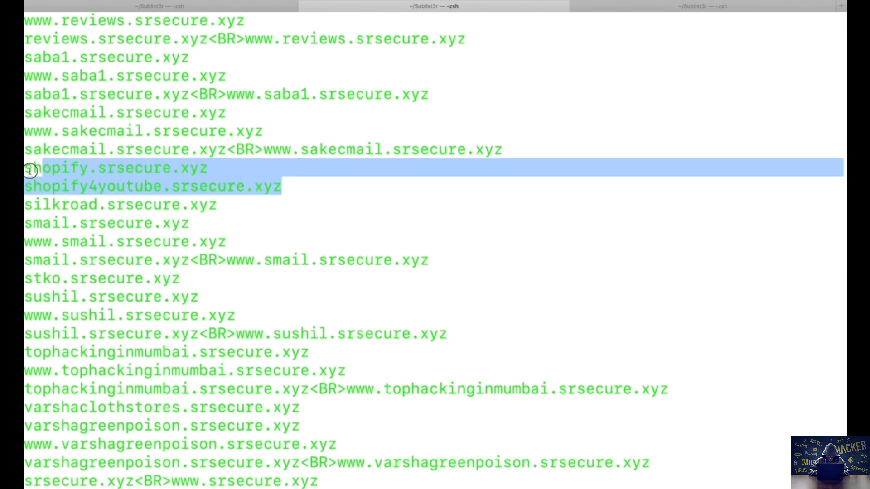
pyautogui.click(203, 194)
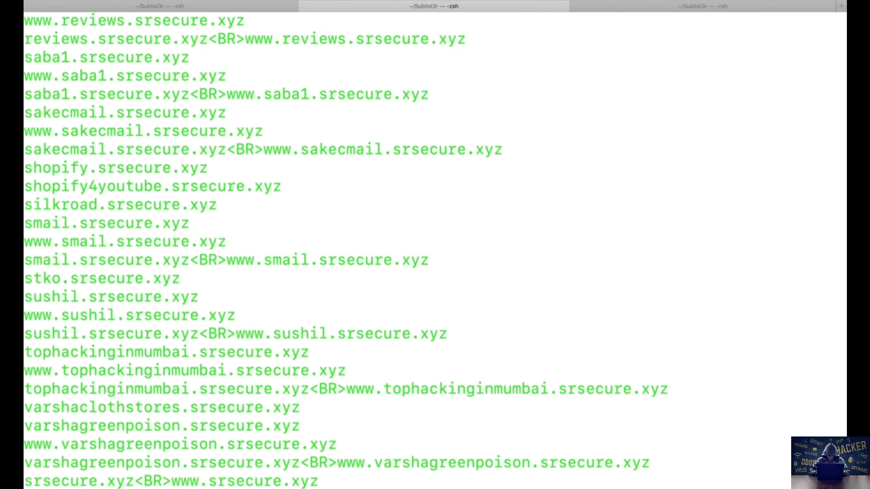
# Step: Clear the screen and ping shifashopify.srsecure.xyz, stopping after two replies
pyautogui.press('super+k')
pyautogui.write('ping ')
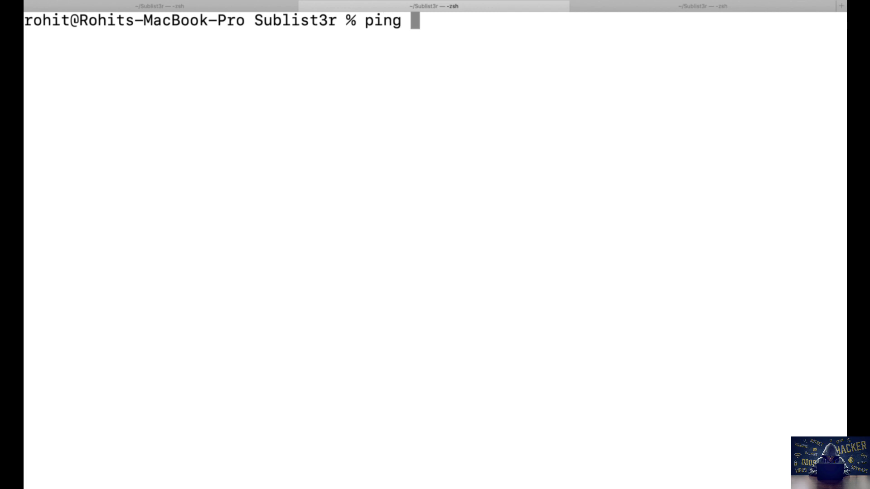
pyautogui.write('shifa.')
pyautogui.press('BackSpace')
pyautogui.write('shopify')
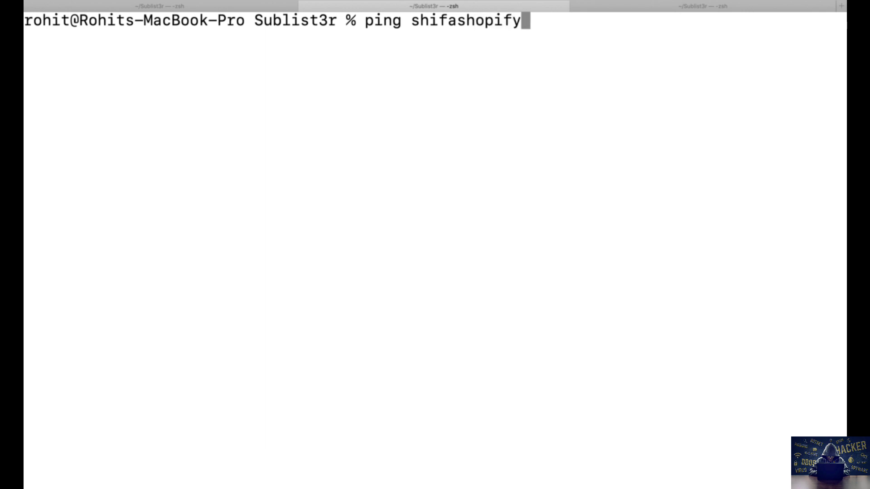
pyautogui.write('.srse')
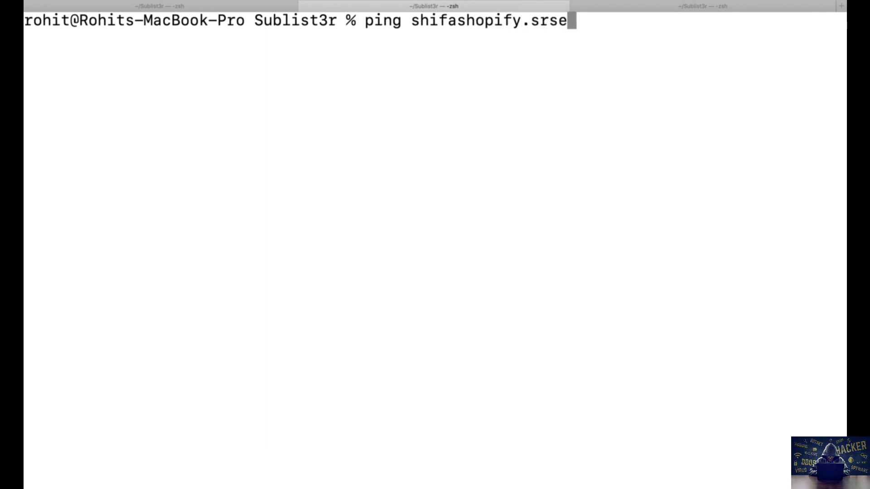
pyautogui.write('cure.xyz')
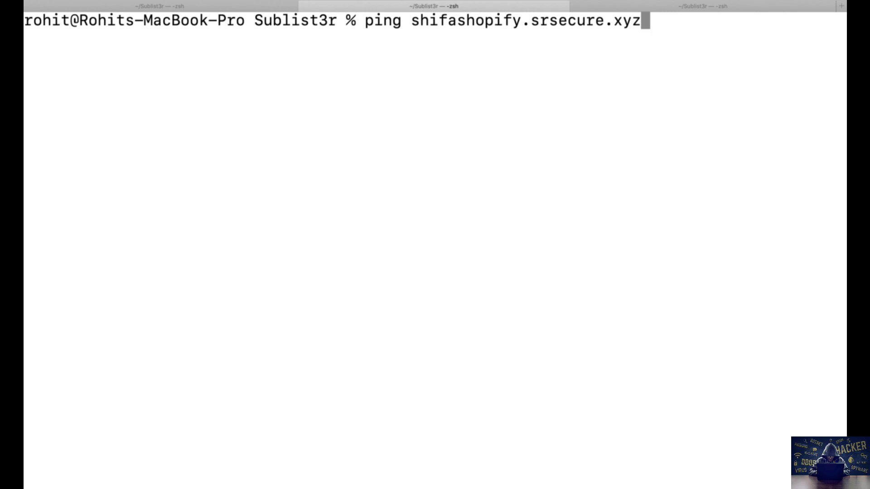
pyautogui.press('Return')
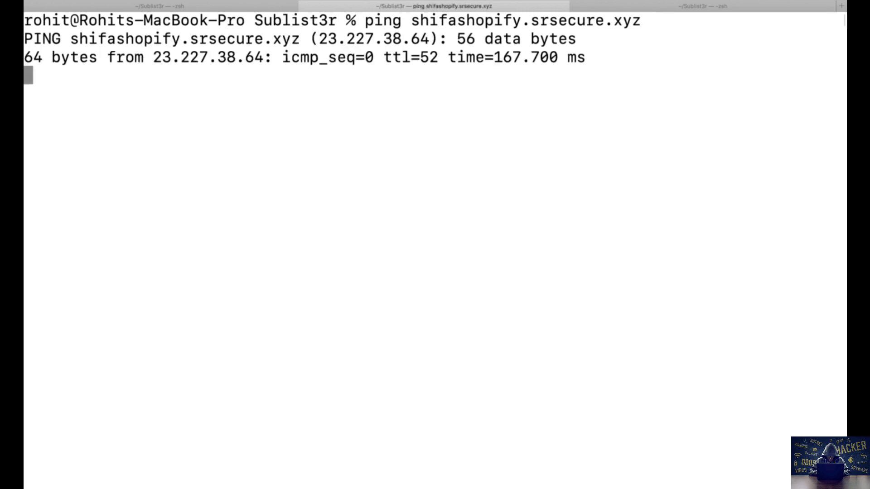
pyautogui.hotkey('ctrl', 'c')
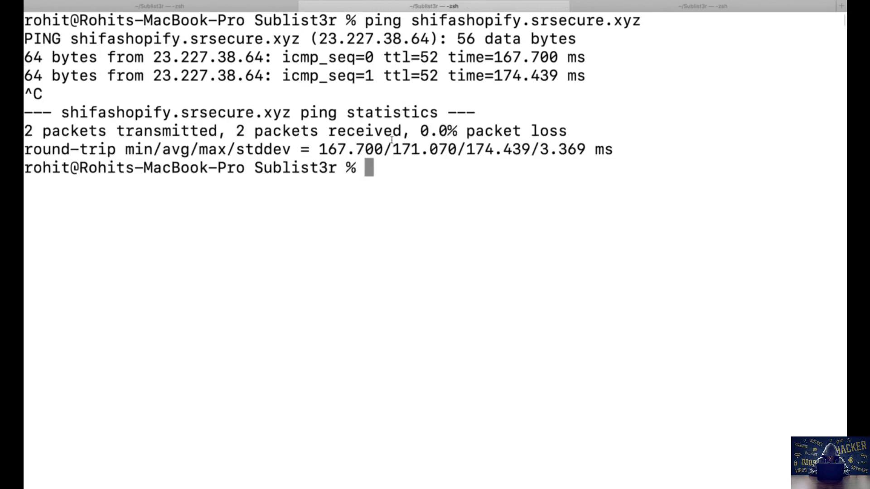
# Step: Select the resolved IP 23.227.38.64 in the ping output for copying
pyautogui.moveTo(411, 20); pyautogui.dragTo(598, 20)
pyautogui.click(429, 131)
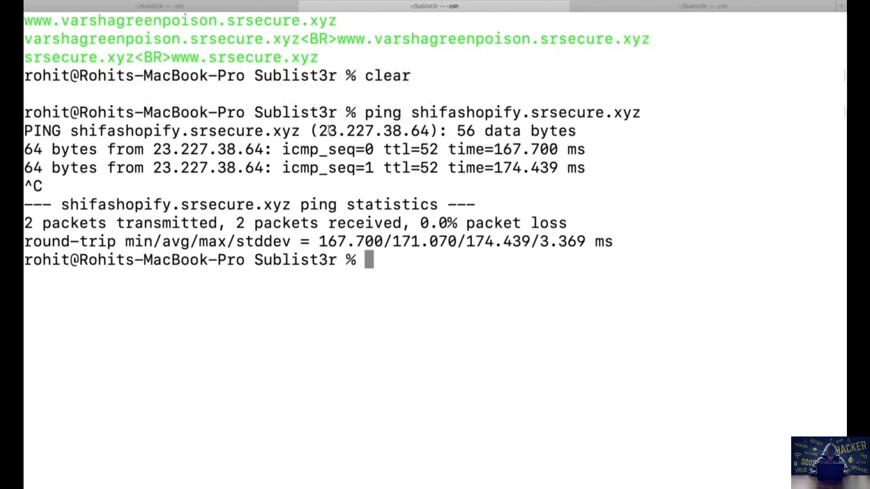
pyautogui.moveTo(321, 131); pyautogui.dragTo(428, 131)
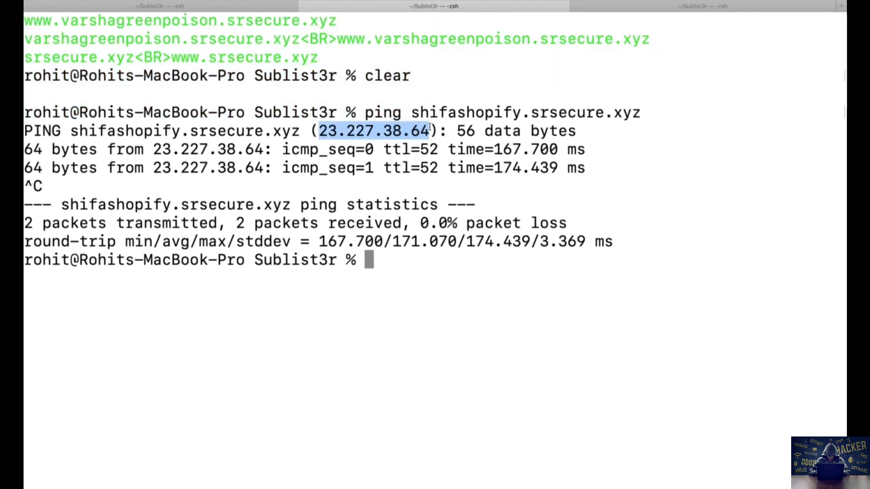
pyautogui.scroll(-3, 434, 198)
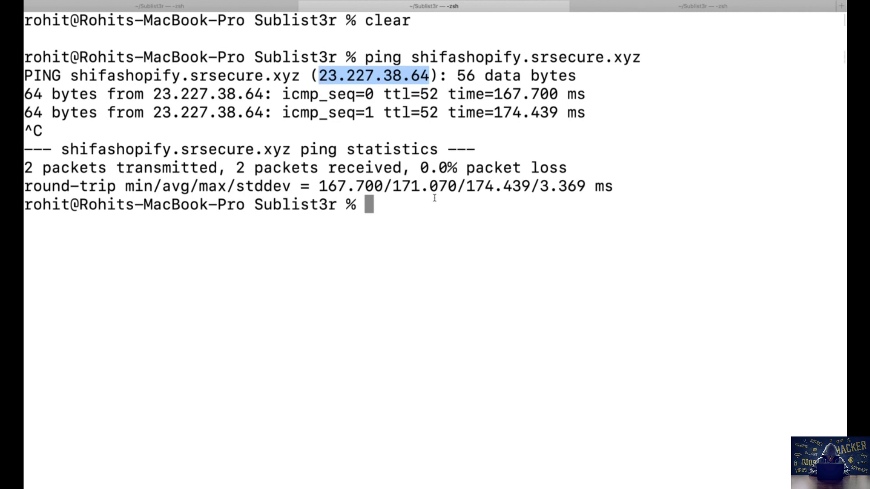
pyautogui.moveTo(320, 76); pyautogui.dragTo(427, 75)
pyautogui.click(394, 187)
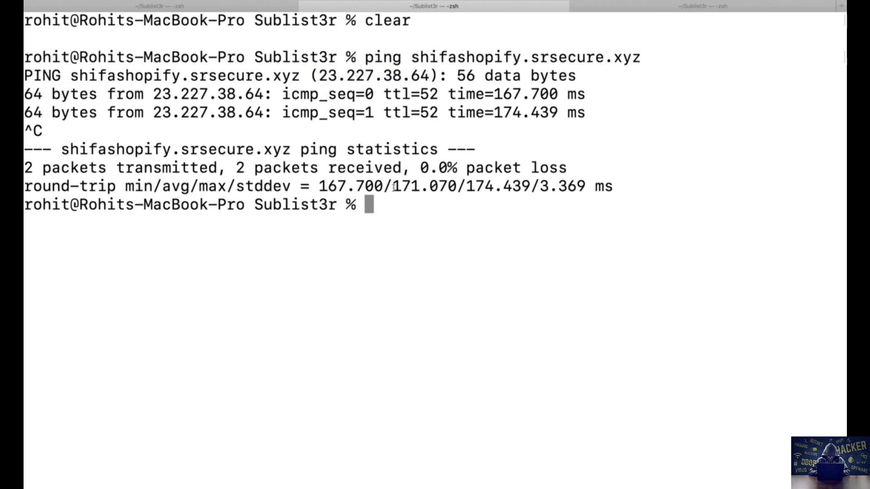
# Step: Run whois on the pasted IP 23.227.38.64
pyautogui.write('whois')
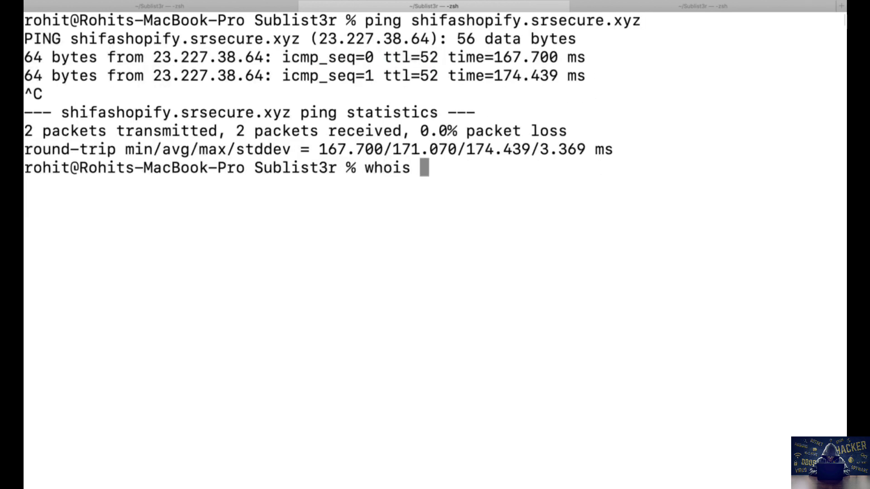
pyautogui.press('super+v')
pyautogui.press('Return')
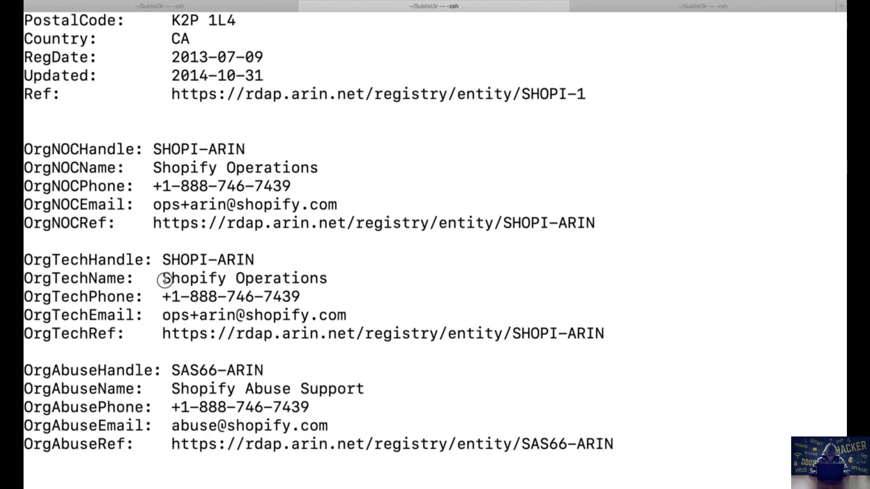
# Step: Highlight the 'Shopify Operations' owner, clear the terminal, and return to Chrome
pyautogui.moveTo(163, 278); pyautogui.dragTo(338, 277)
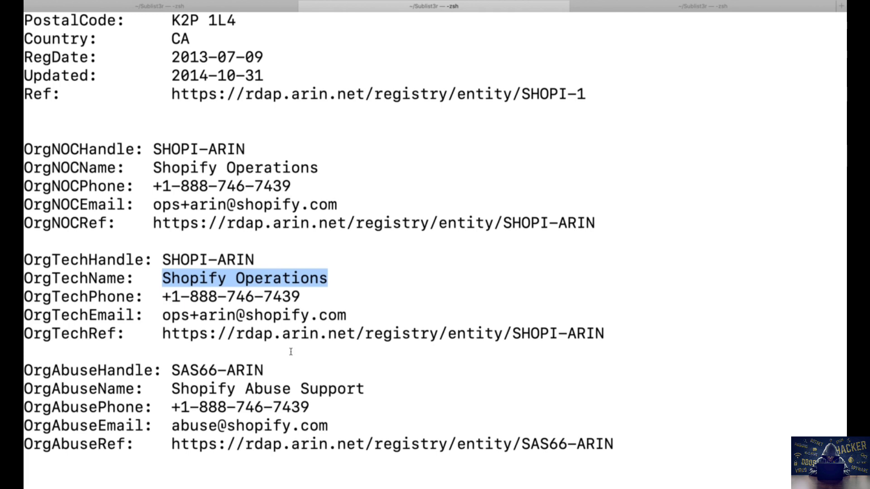
pyautogui.click(318, 386)
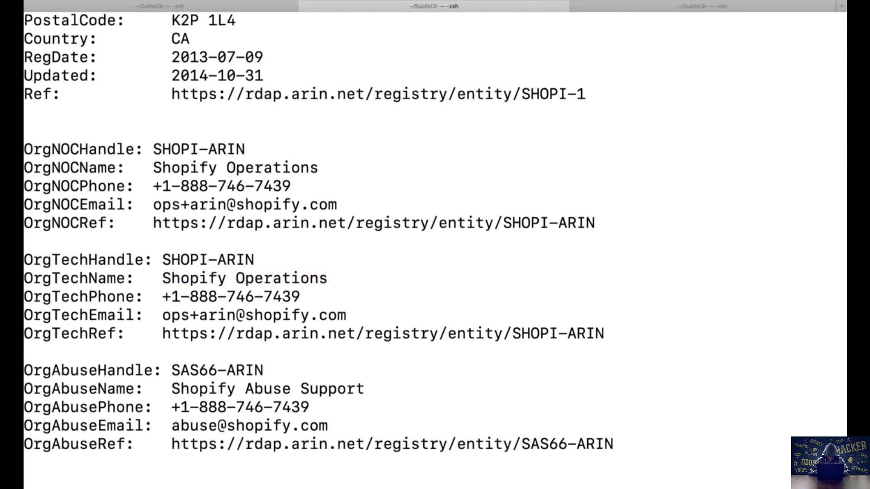
pyautogui.press('super+k')
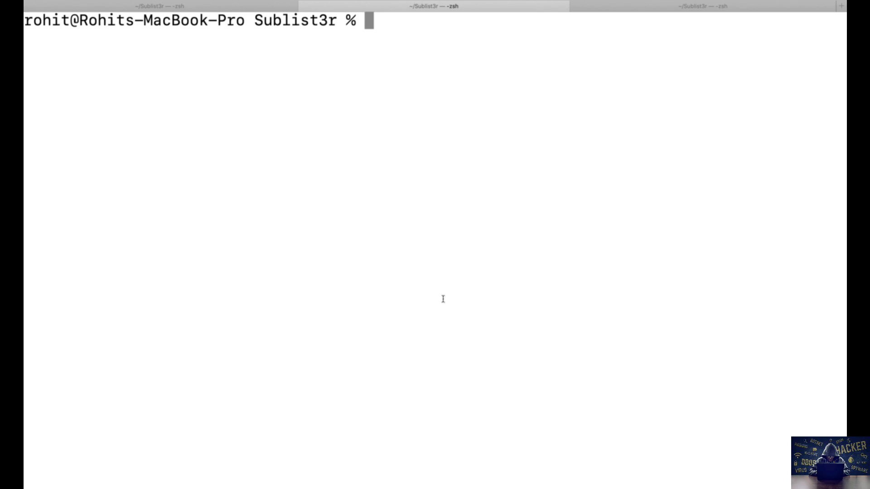
pyautogui.press('super+Tab')
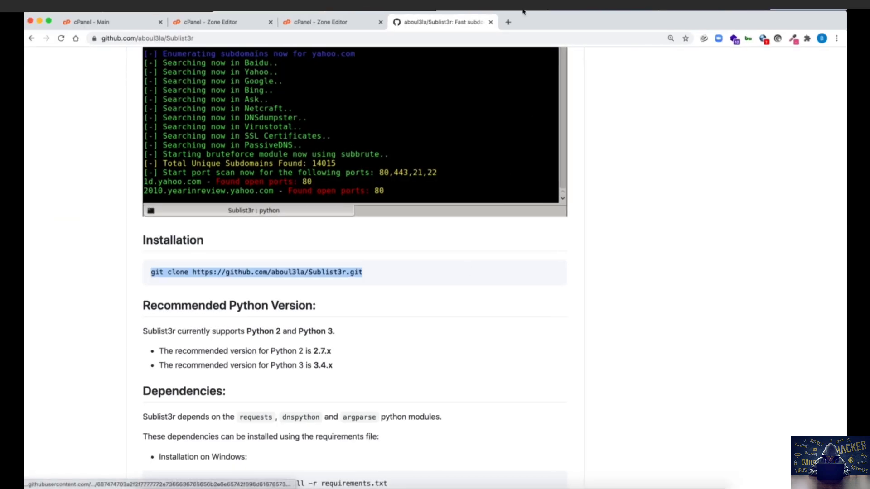
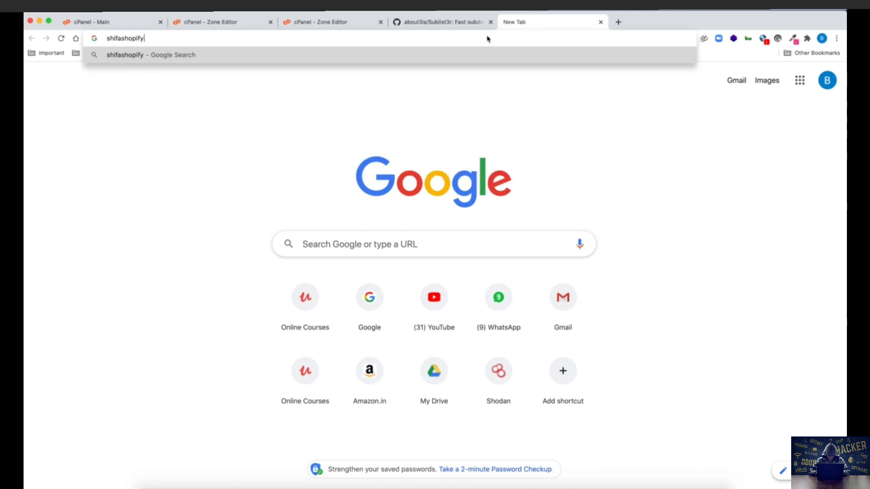
# Step: Enter the address shifashopify.srsecure.xyz in the new tab's address bar
pyautogui.write('.srsecure.xyz')
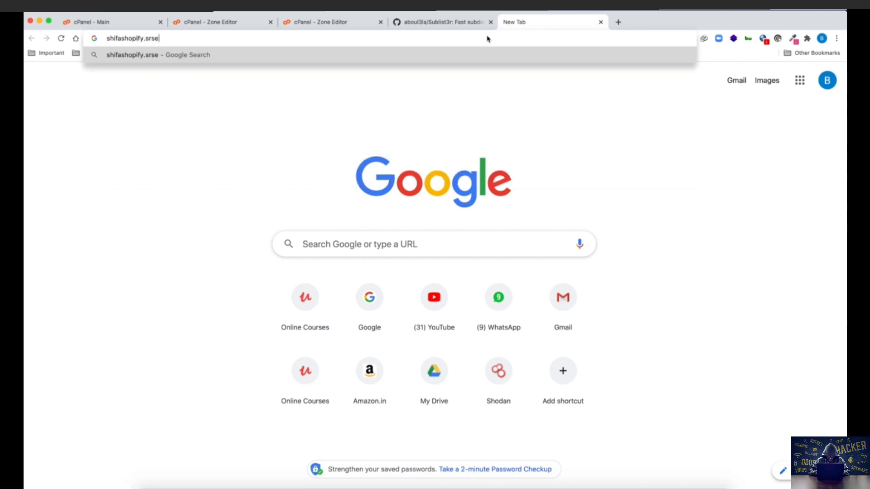
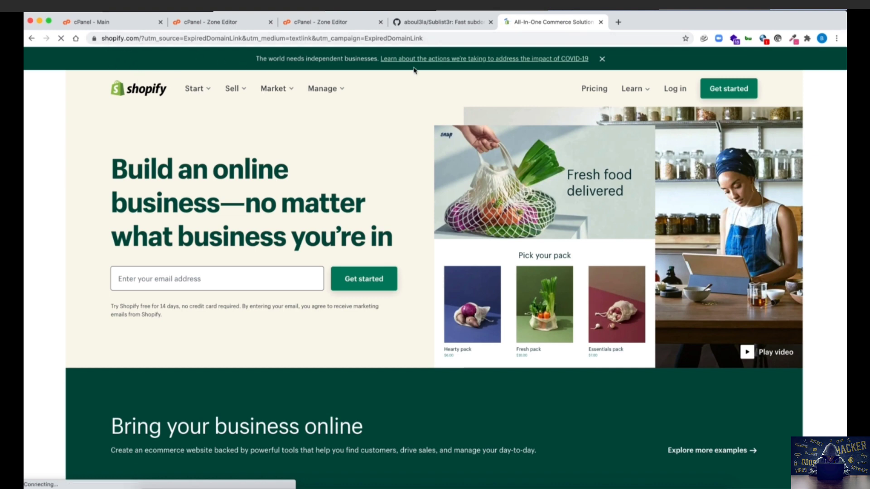
# Step: Open the Get started overlay showing the free 14-day trial form with email, password and store name fields
pyautogui.click(720, 87)
pyautogui.moveTo(353, 116); pyautogui.dragTo(519, 138)
pyautogui.click(520, 140)
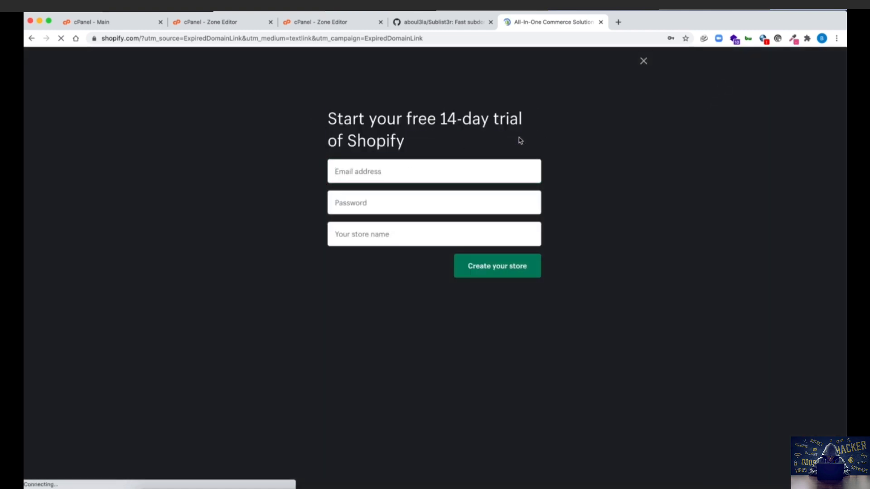
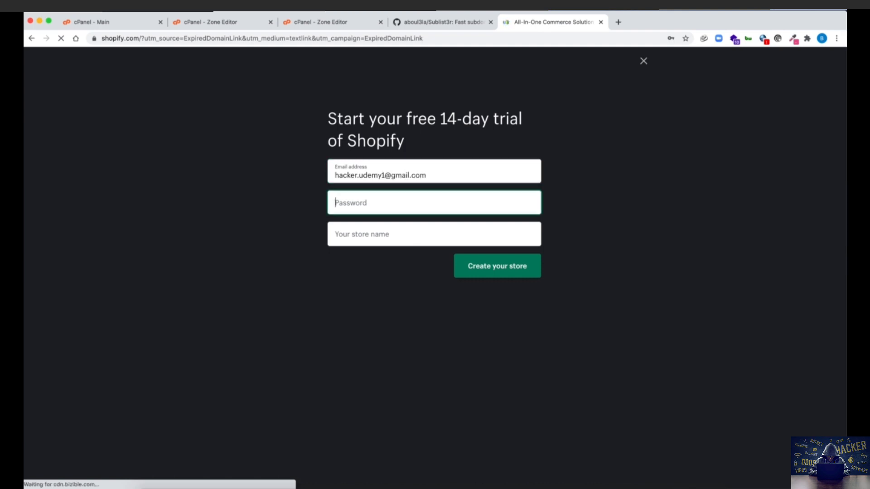
# Step: Enter the account password, then type 'shifashopifystko' as the store name
pyautogui.write('•••••••••')
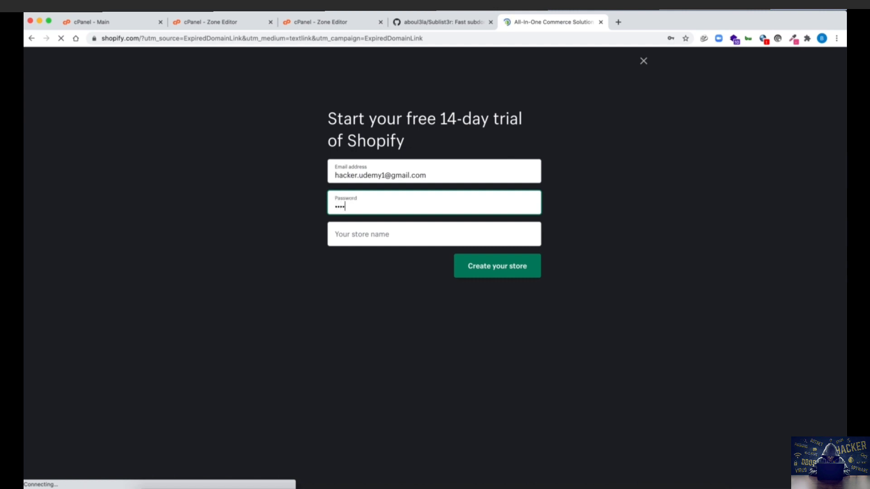
pyautogui.press('Tab')
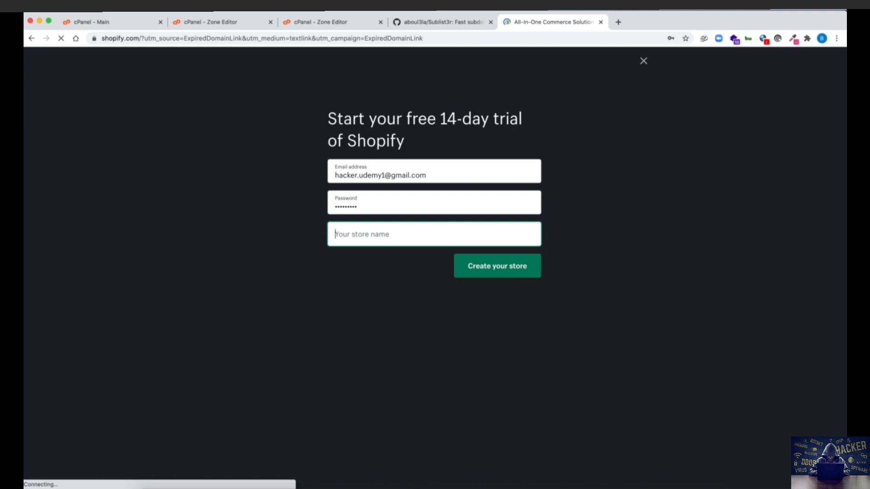
pyautogui.write('shif')
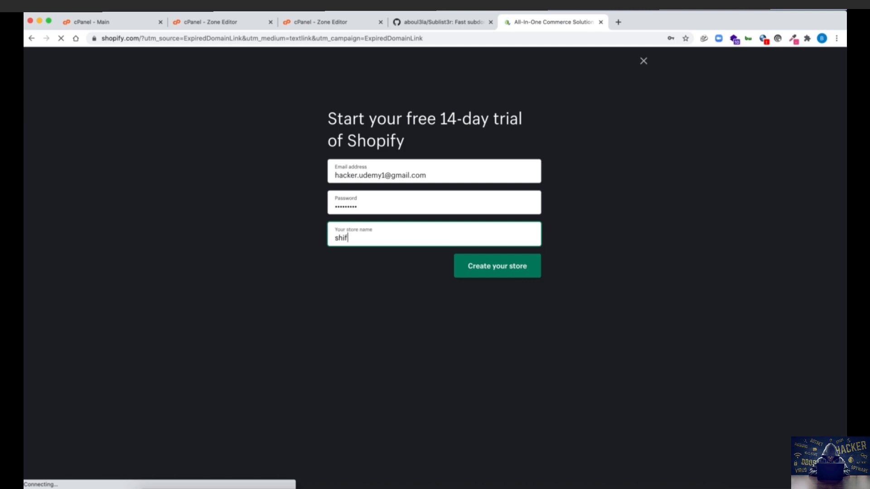
pyautogui.write('ash')
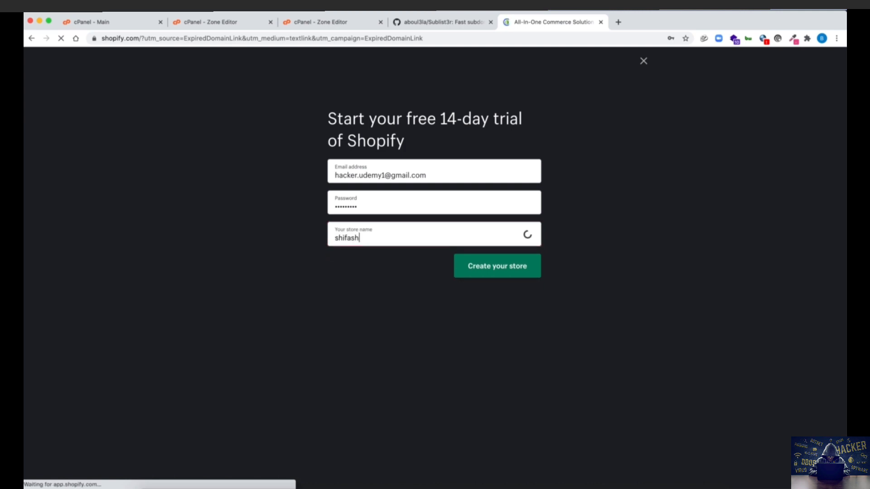
pyautogui.write('opifystko')
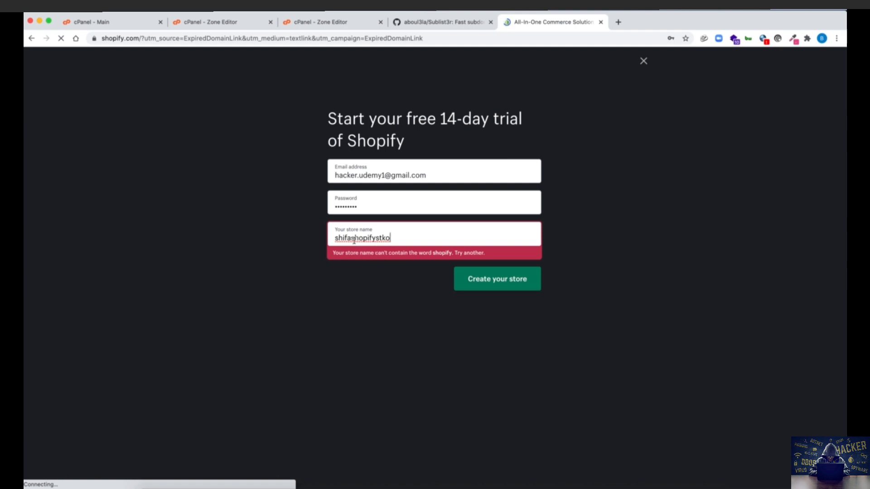
# Step: Delete 'shopify' from the store name, leaving 'shifastko', and submit Create your store
pyautogui.moveTo(351, 239); pyautogui.dragTo(376, 239)
pyautogui.press('BackSpace')
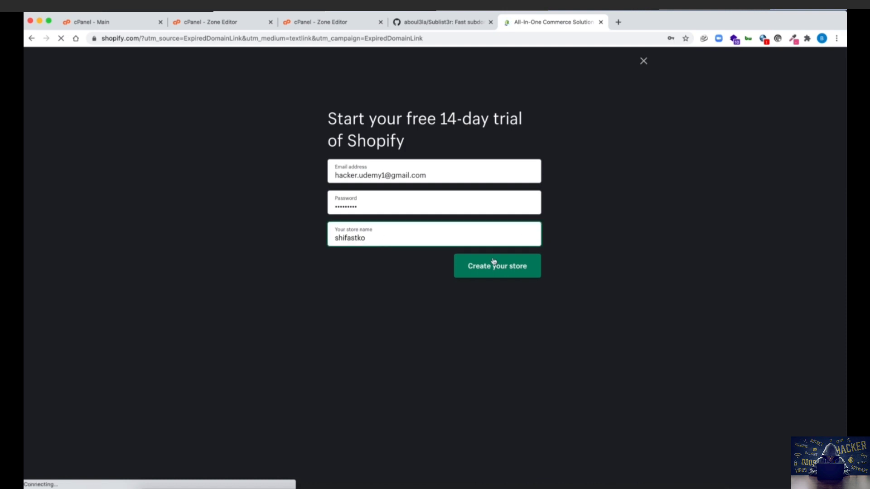
pyautogui.click(508, 272)
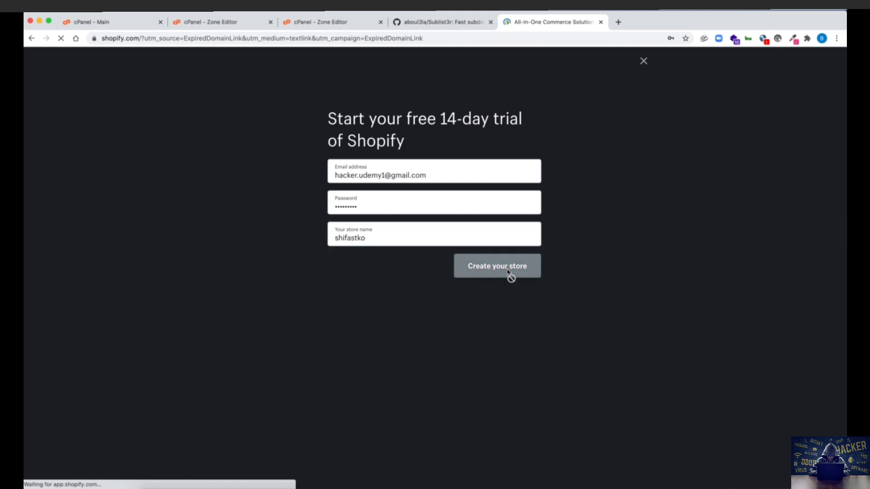
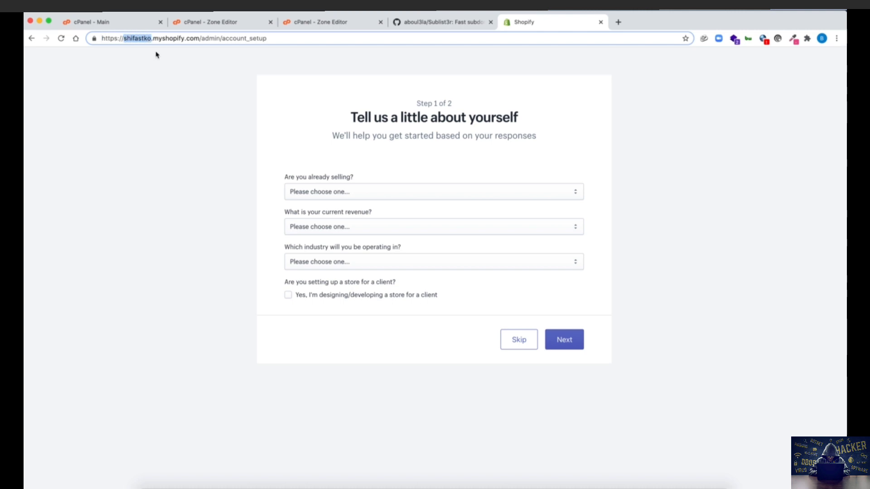
# Step: Skip the Step 1 questions about the business and selling experience
pyautogui.click(168, 64)
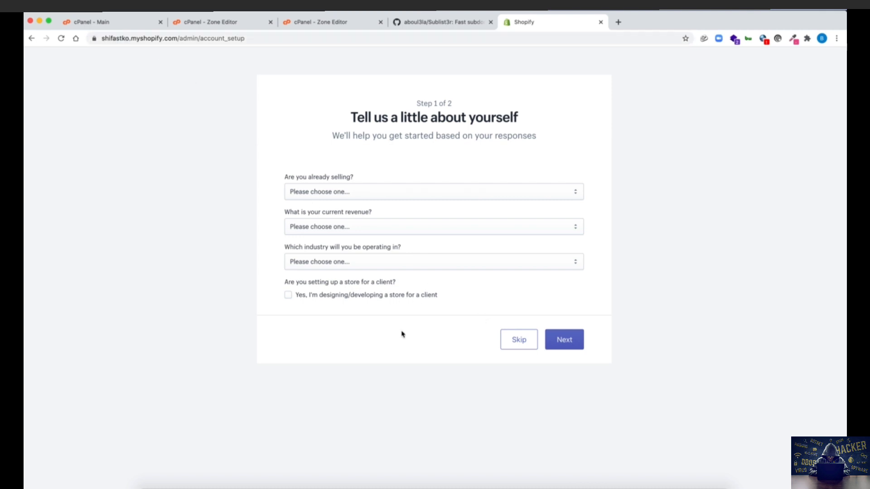
pyautogui.click(512, 340)
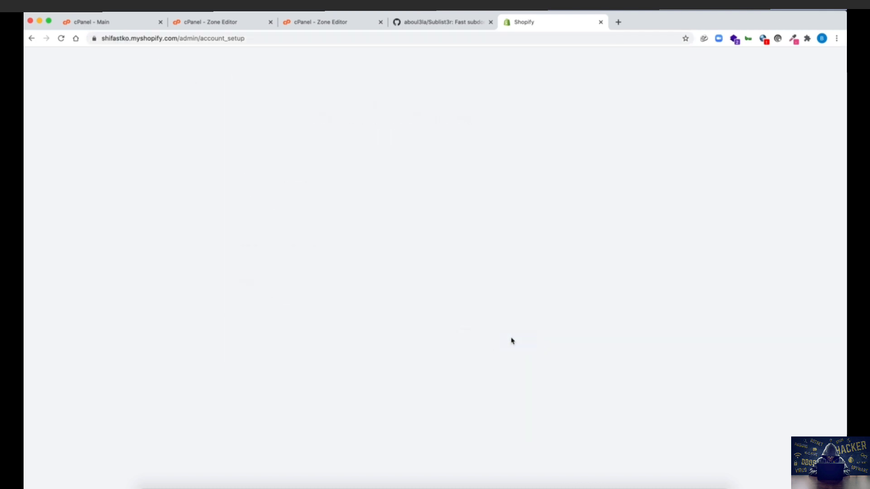
# Step: Enter the store owner's first and last name in the business address form
pyautogui.scroll(-2, 512, 433)
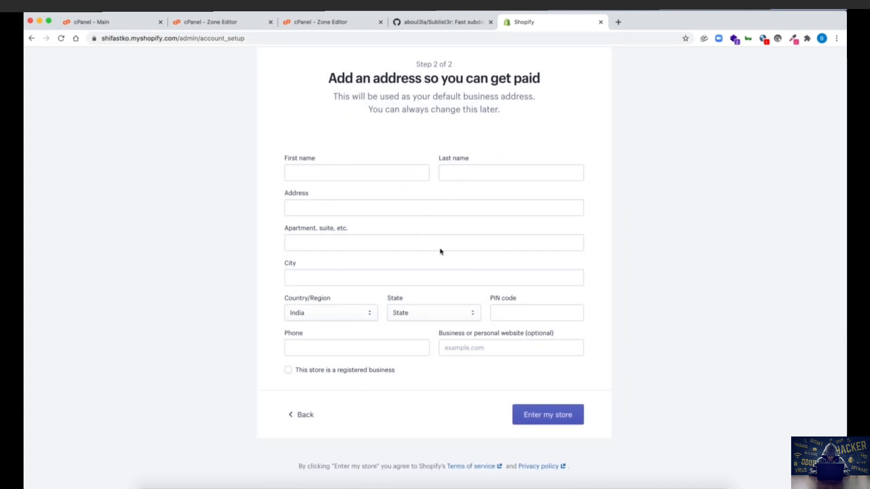
pyautogui.moveTo(326, 77); pyautogui.dragTo(544, 81)
pyautogui.click(424, 154)
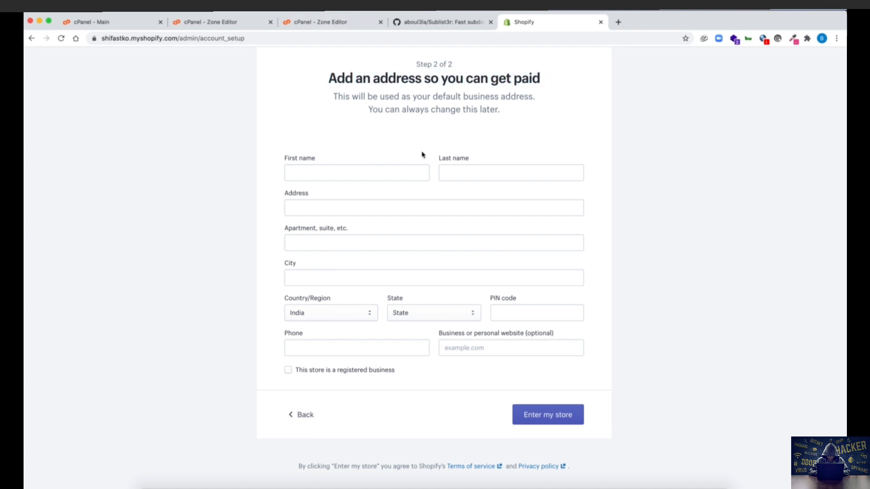
pyautogui.click(411, 171)
pyautogui.write('S')
pyautogui.press('BackSpace')
pyautogui.press('Tab')
# Step: Fill in the street address, apartment, city, state Maharashtra and PIN code
pyautogui.press('Tab')
pyautogui.write('Mumbai')
pyautogui.press('Tab')
pyautogui.press('Tab')
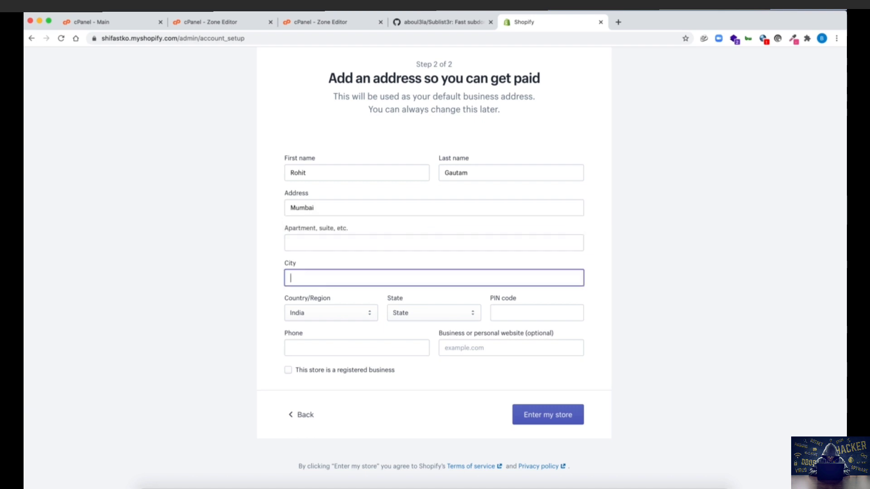
pyautogui.write('Mumbai')
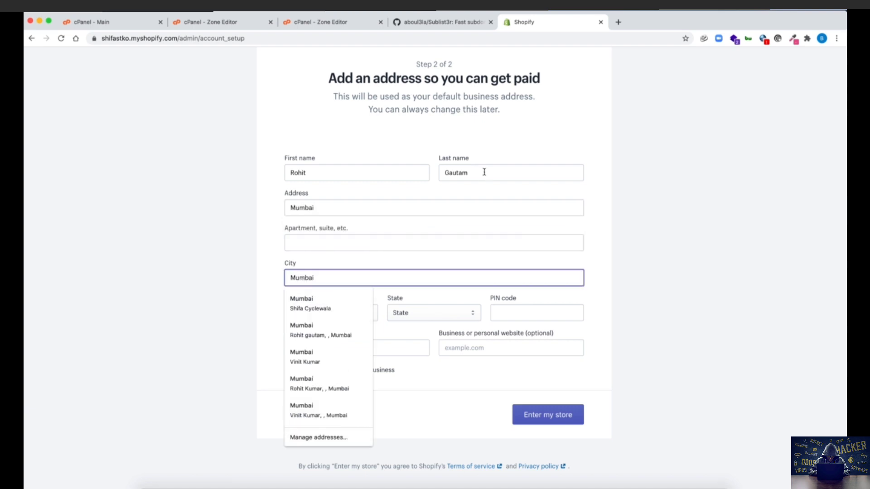
pyautogui.hotkey('shift', 'Tab')
pyautogui.write('Mumbai')
pyautogui.press('Tab')
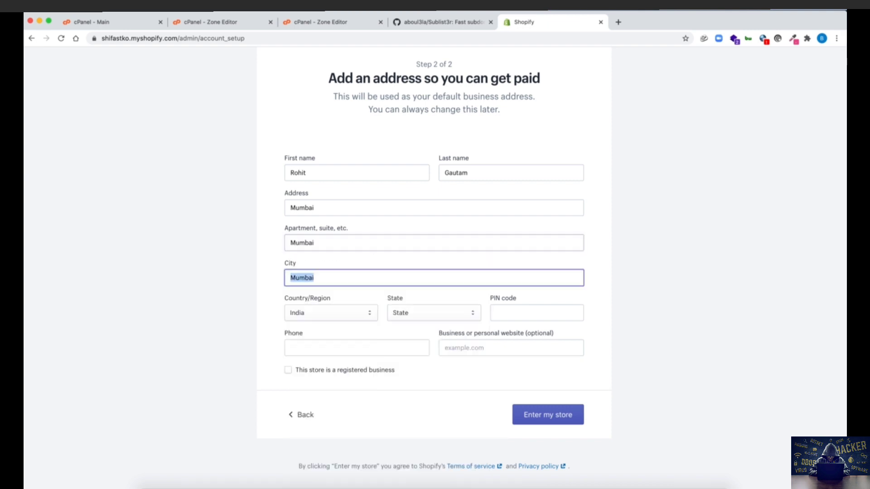
pyautogui.press('Tab')
pyautogui.press('Tab')
pyautogui.write('mah')
pyautogui.press('Tab')
pyautogui.write('400064')
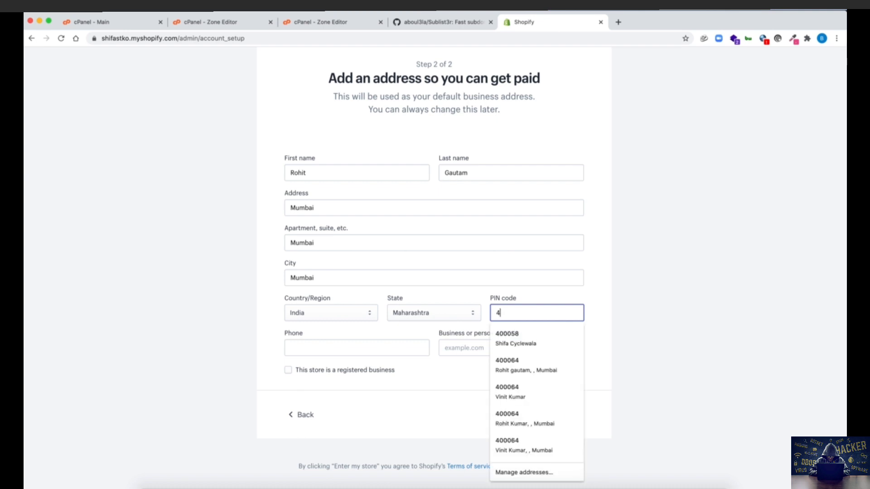
pyautogui.press('Tab')
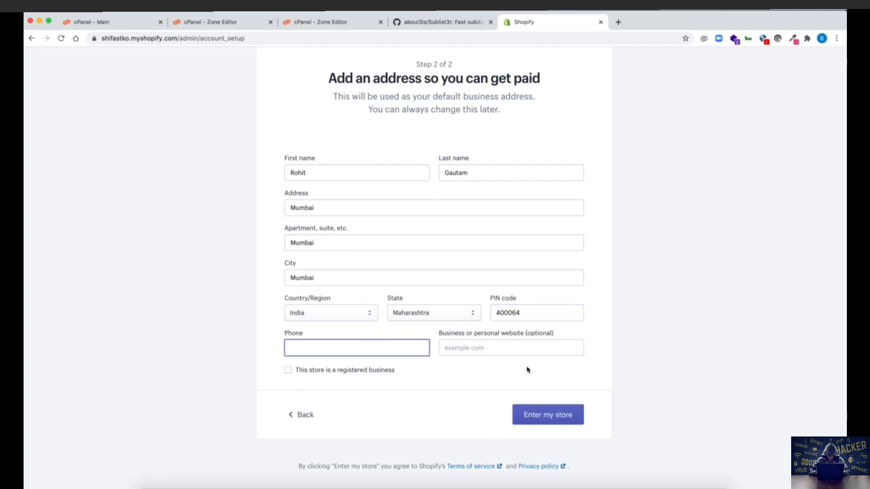
# Step: Add the missing phone number and submit the address to enter the store
pyautogui.click(542, 417)
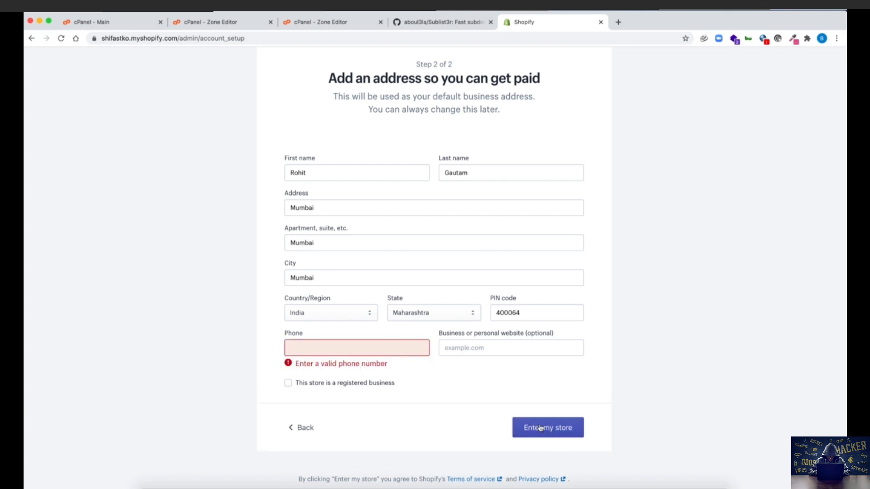
pyautogui.click(384, 348)
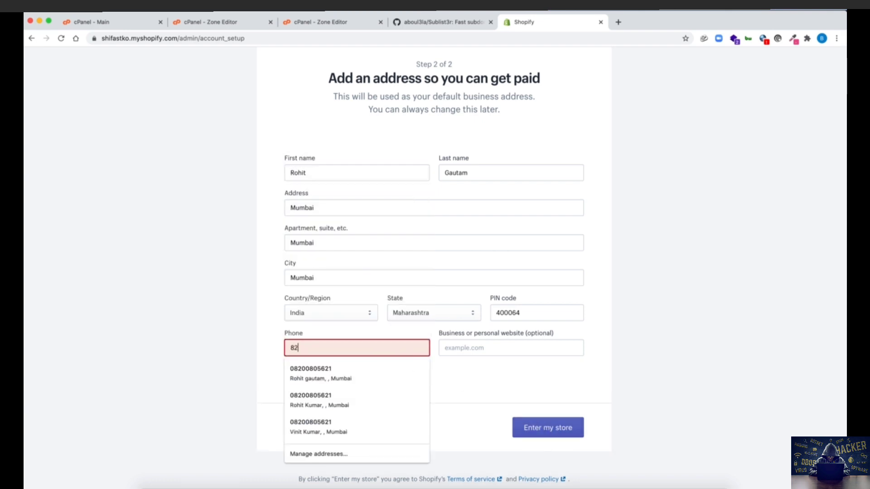
pyautogui.click(539, 416)
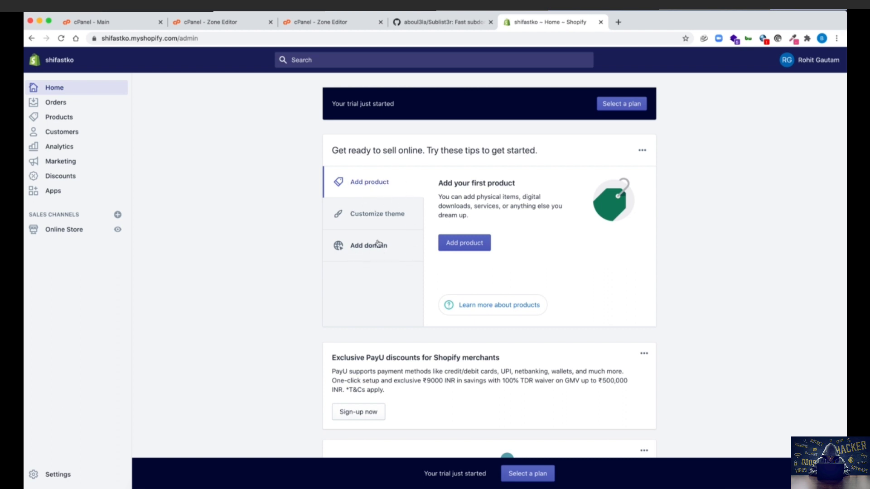
# Step: Select the Add domain tip in the admin home's getting-started card
pyautogui.click(364, 250)
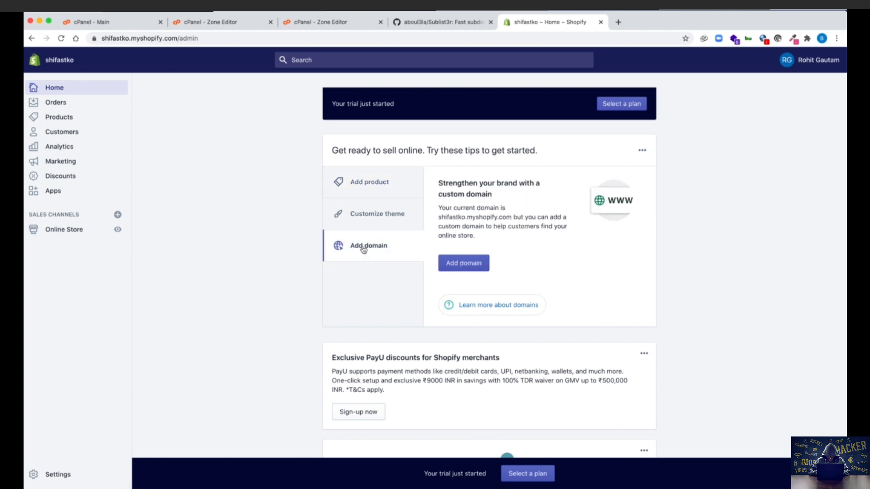
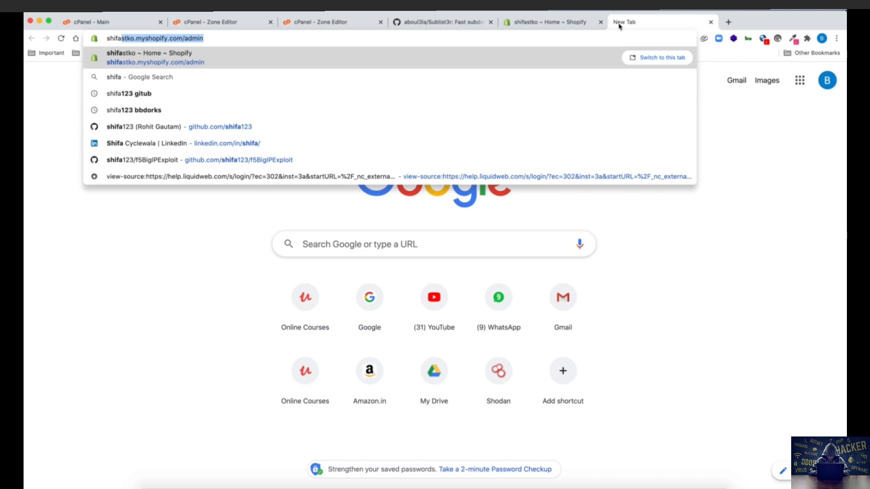
# Step: Type the shifashopify.srsecure subdomain address into the new tab's address bar
pyautogui.write('ash')
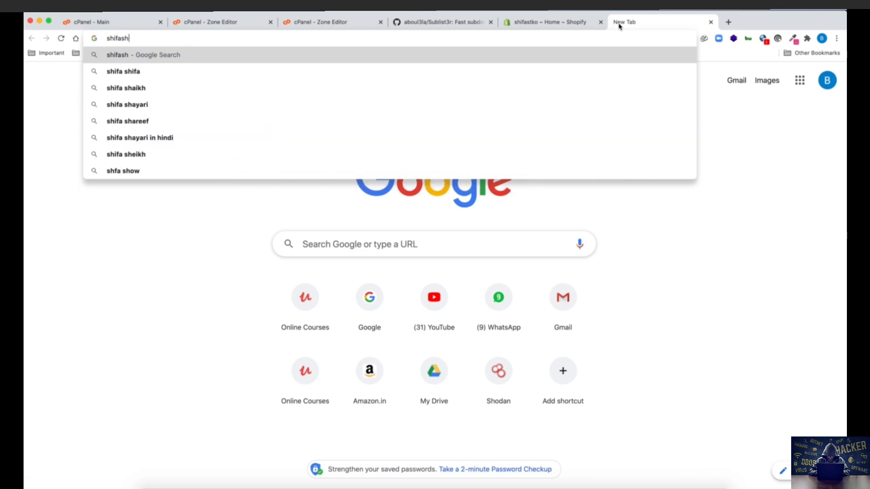
pyautogui.write('opifyashopify.srsecure.')
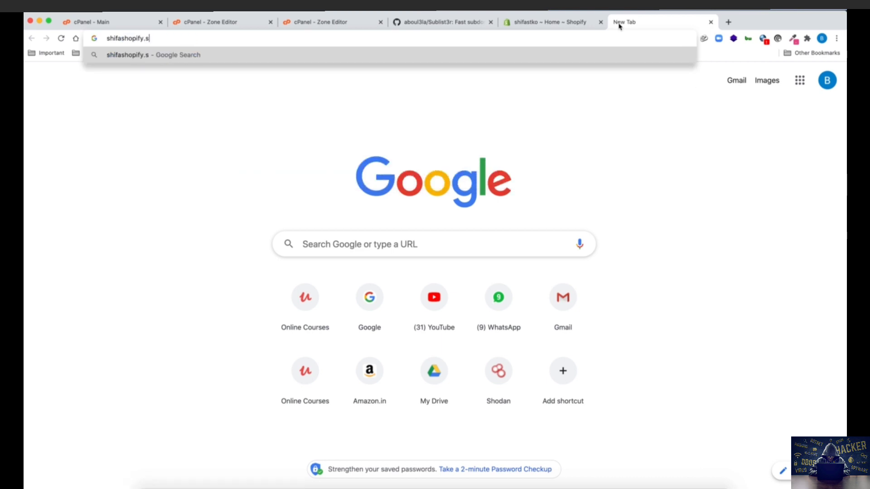
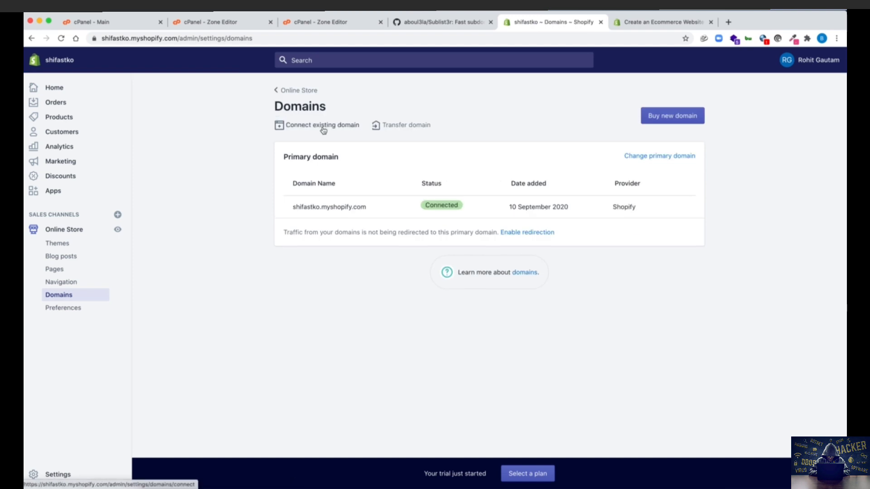
# Step: Select the store's current primary domain text, then open the Connect existing domain form
pyautogui.moveTo(290, 207); pyautogui.dragTo(358, 206)
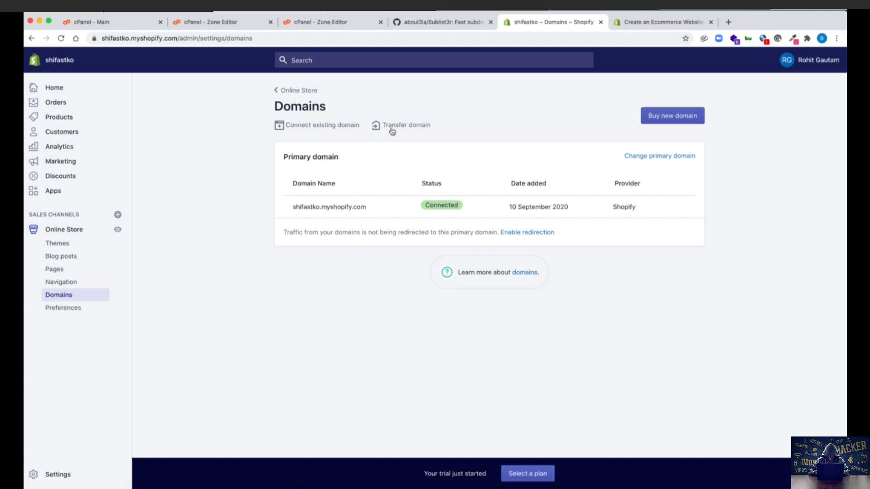
pyautogui.click(332, 127)
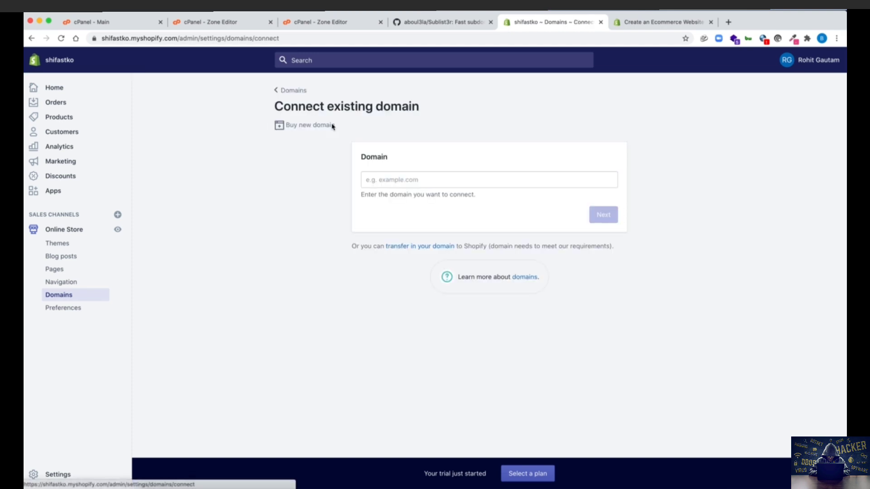
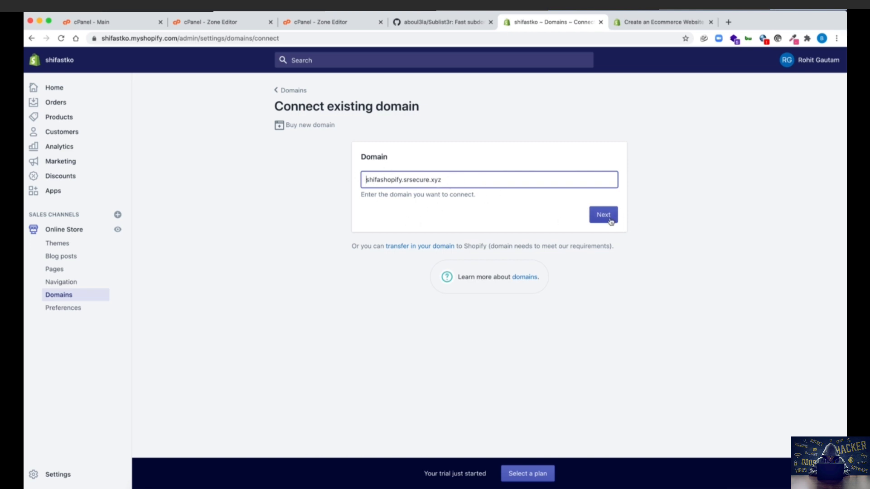
# Step: Submit shifashopify.srsecure.xyz as the existing domain to bring up the Namecheap connection instructions
pyautogui.click(610, 219)
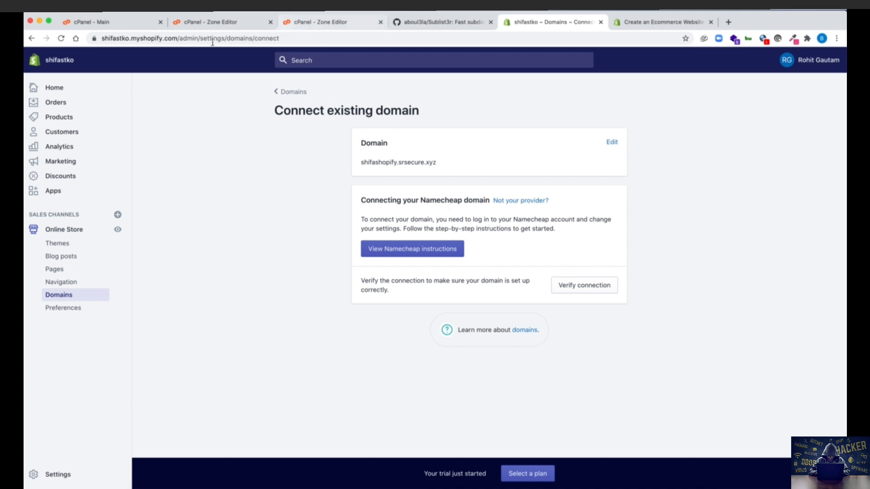
pyautogui.click(120, 25)
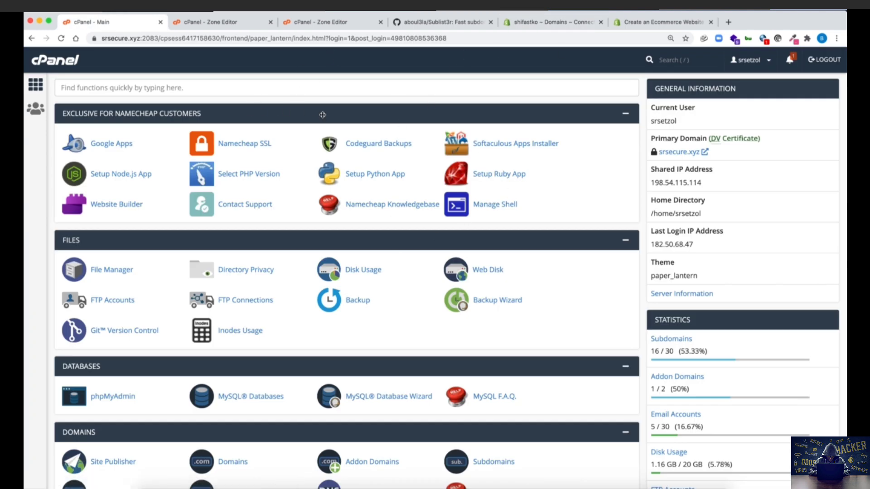
pyautogui.click(576, 24)
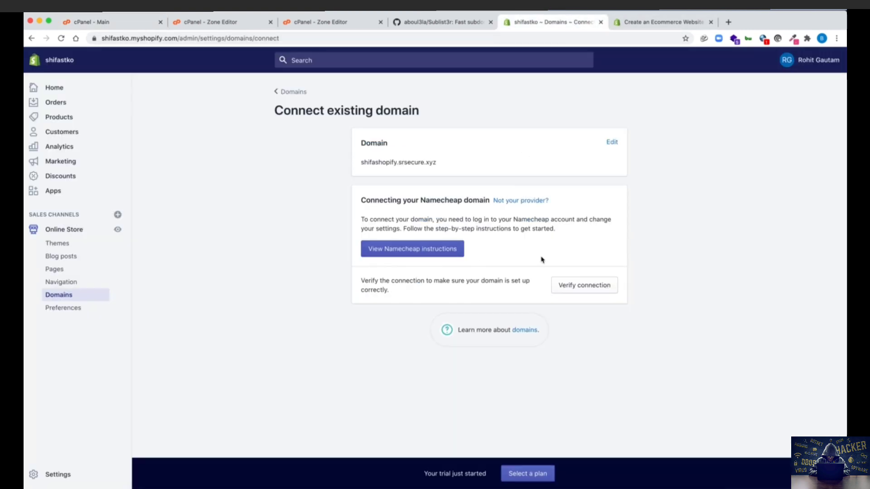
# Step: Verify the connection so shifashopify.srsecure.xyz shows as the Connected primary domain, SSL pending
pyautogui.click(582, 286)
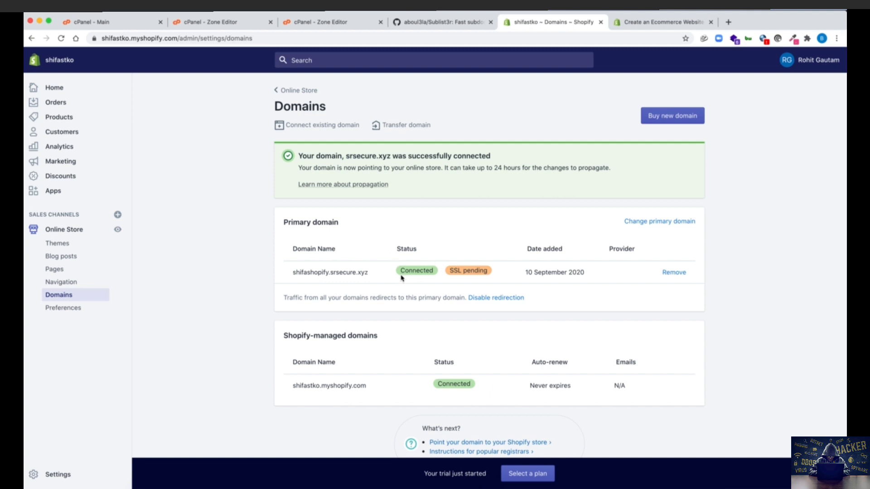
# Step: Highlight the Connected and SSL status and the domain name, then view the subdomain's storefront page
pyautogui.moveTo(400, 271); pyautogui.dragTo(435, 272)
pyautogui.click(435, 272)
pyautogui.doubleClick(453, 268)
pyautogui.click(452, 268)
pyautogui.scroll(-1, 452, 268)
pyautogui.moveTo(293, 263); pyautogui.dragTo(368, 265)
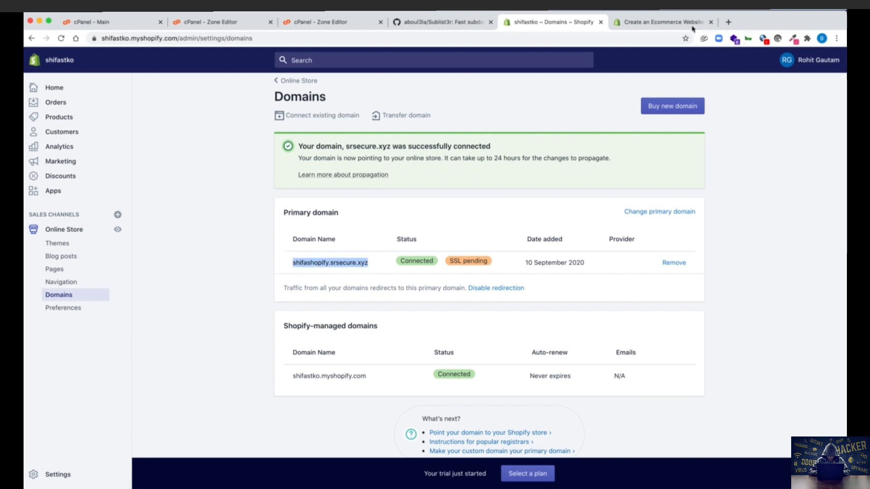
pyautogui.click(652, 24)
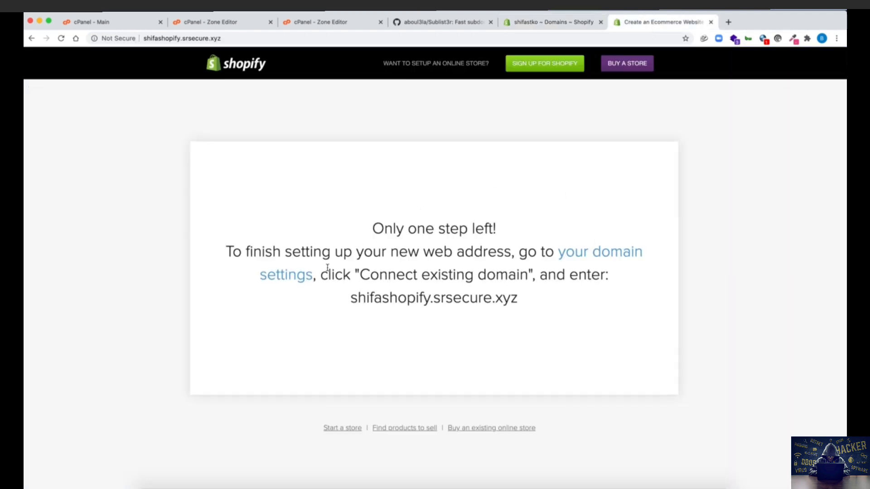
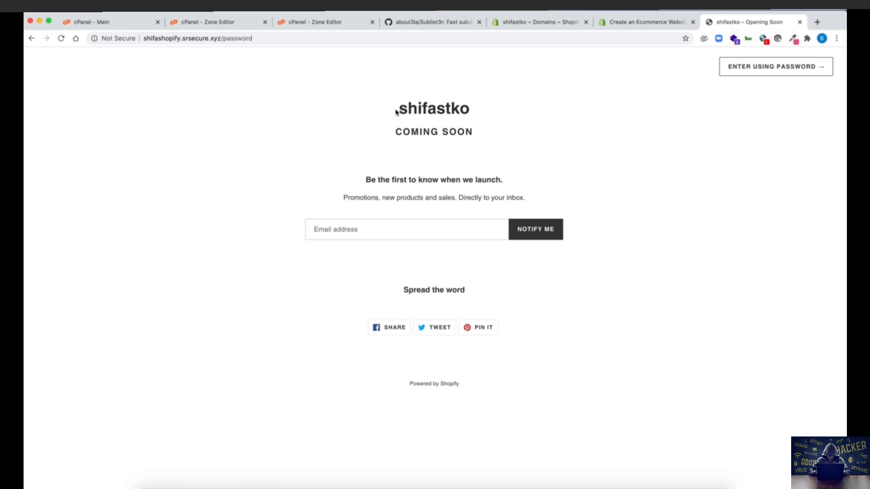
# Step: Highlight the shifastko name and COMING SOON tagline, then return to Shopify's 'Only one step left!' page
pyautogui.moveTo(396, 111); pyautogui.dragTo(480, 112)
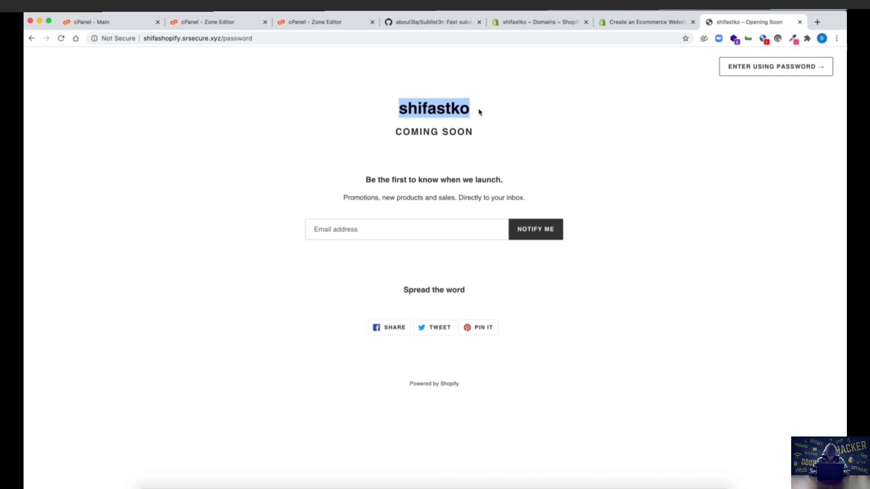
pyautogui.click(479, 112)
pyautogui.moveTo(394, 130); pyautogui.dragTo(493, 131)
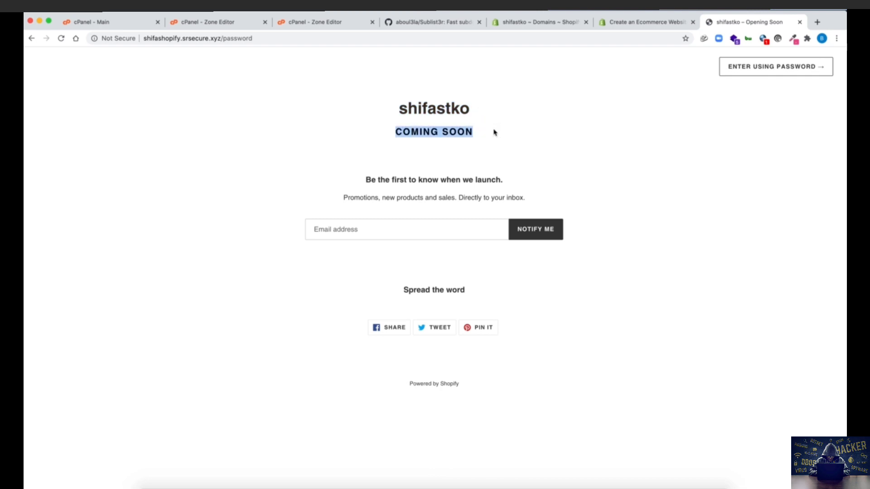
pyautogui.click(378, 120)
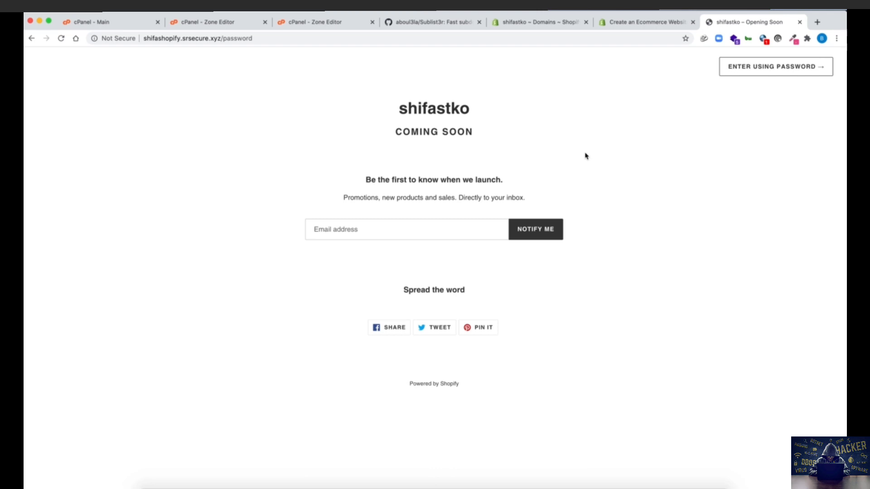
pyautogui.click(657, 26)
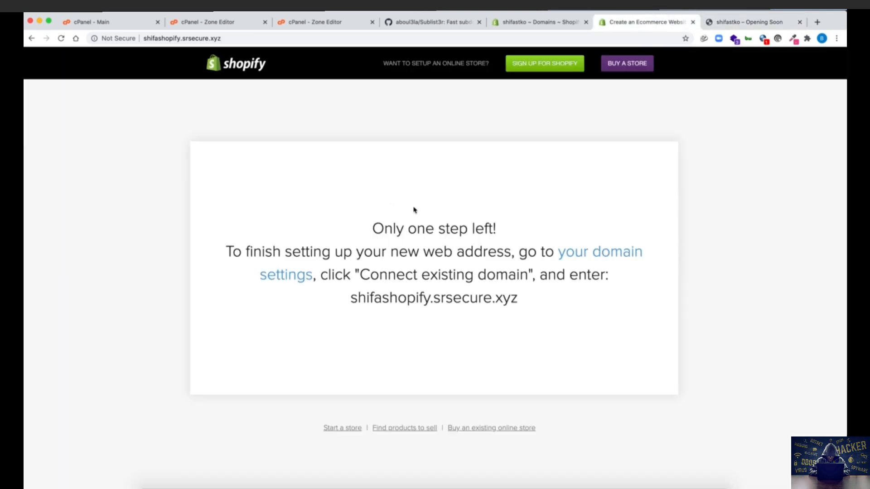